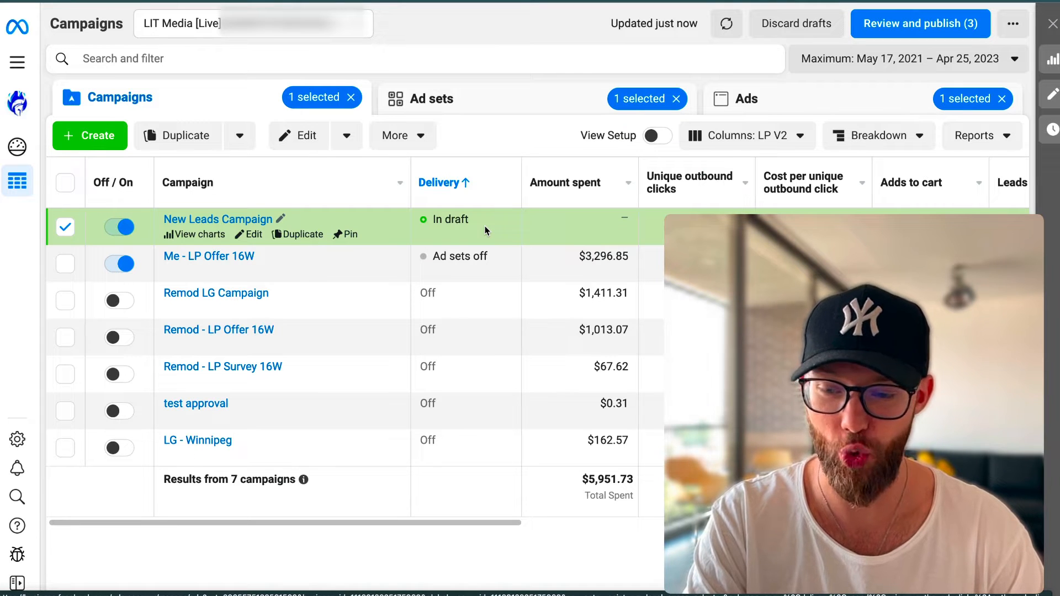
Step: Review the New Leads campaign's Leads objective, its Instant-forms ad set, and the ad's form list
click(256, 234)
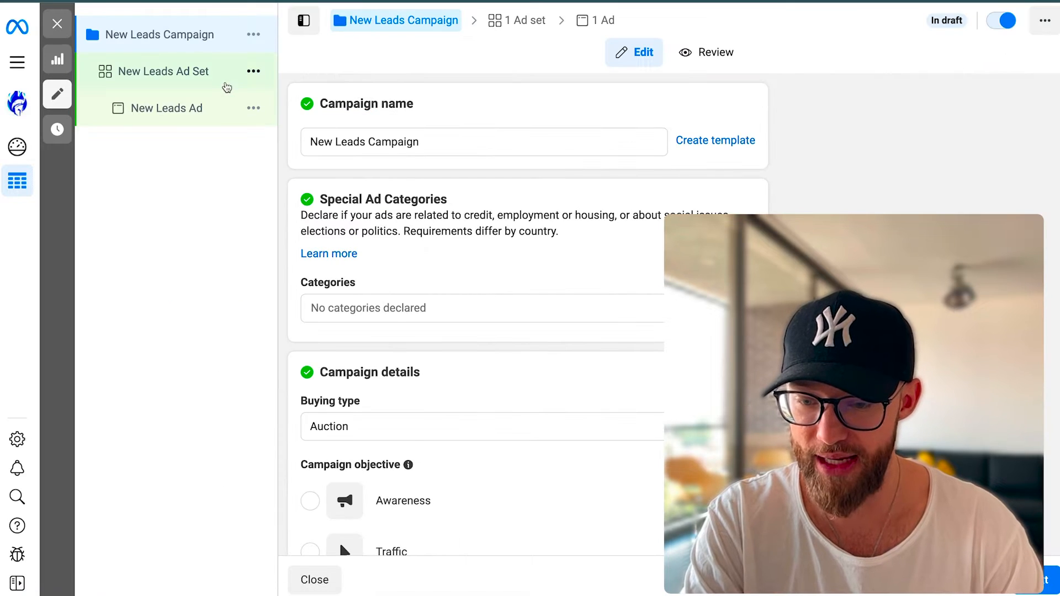
scroll(514, 331, down, 5)
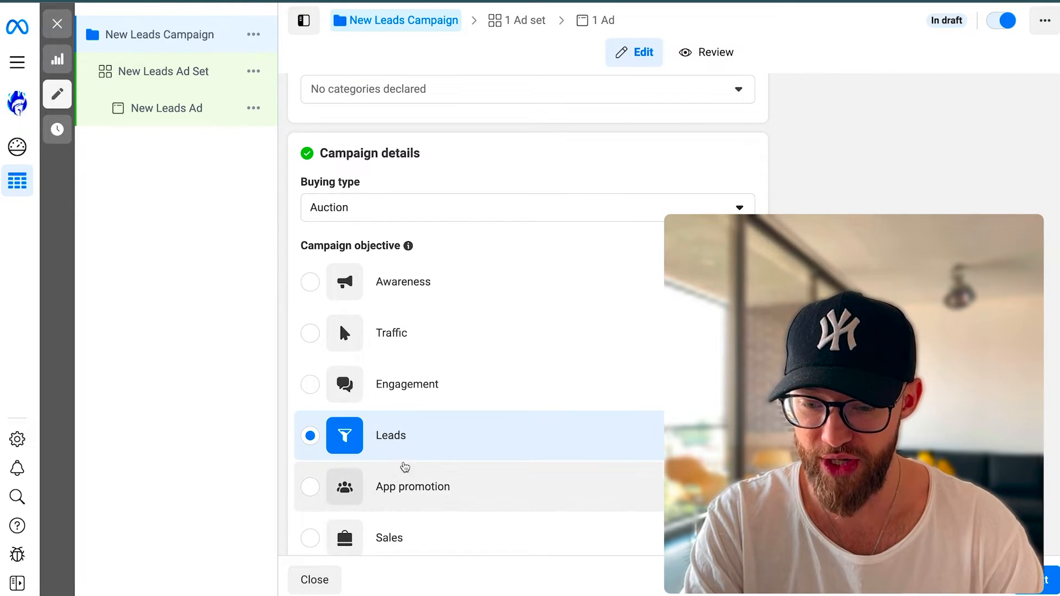
click(162, 72)
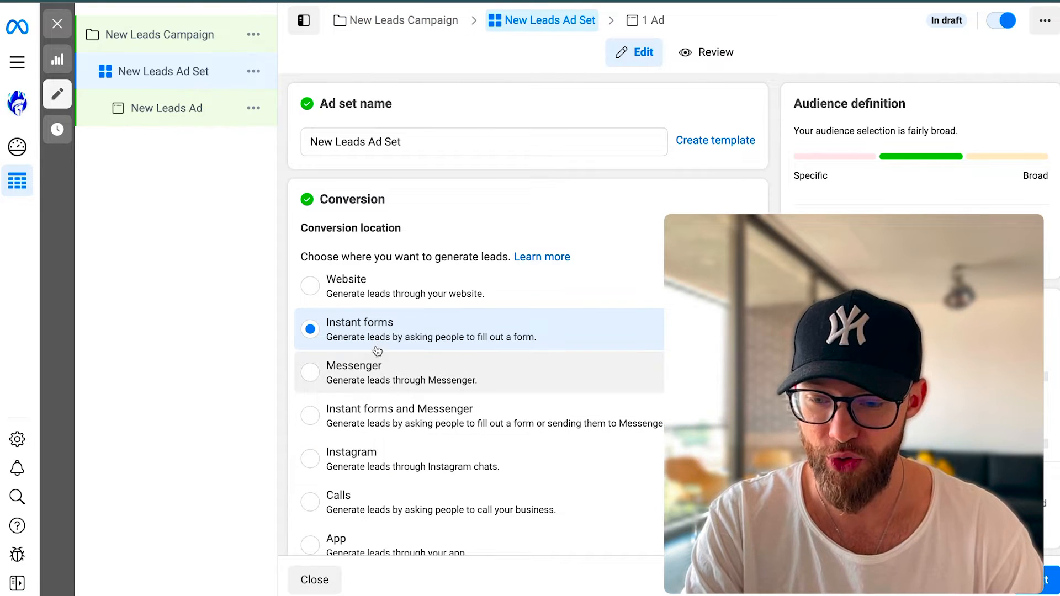
scroll(353, 318, down, 1)
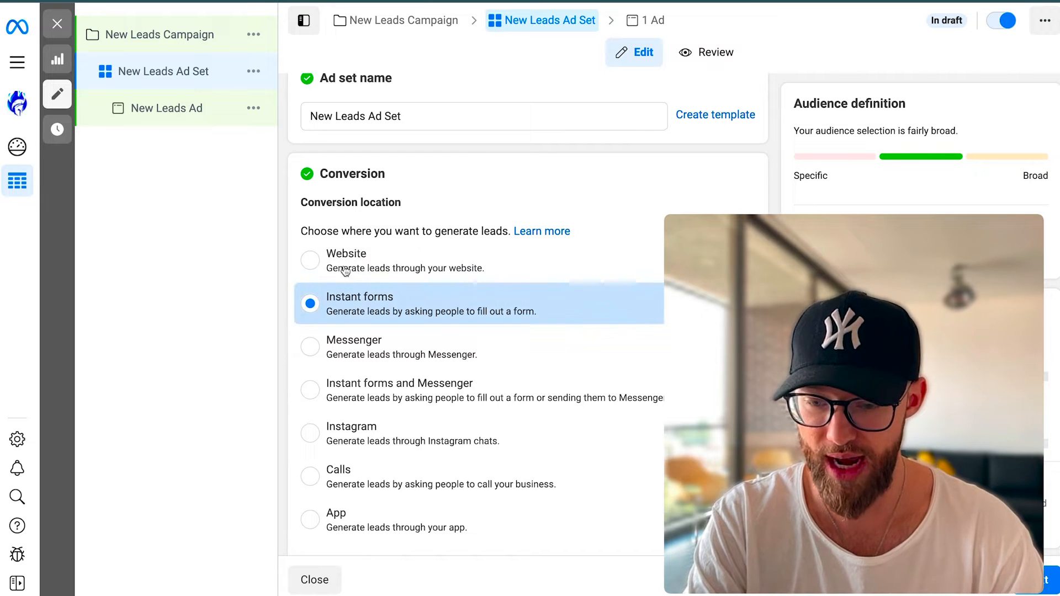
click(165, 108)
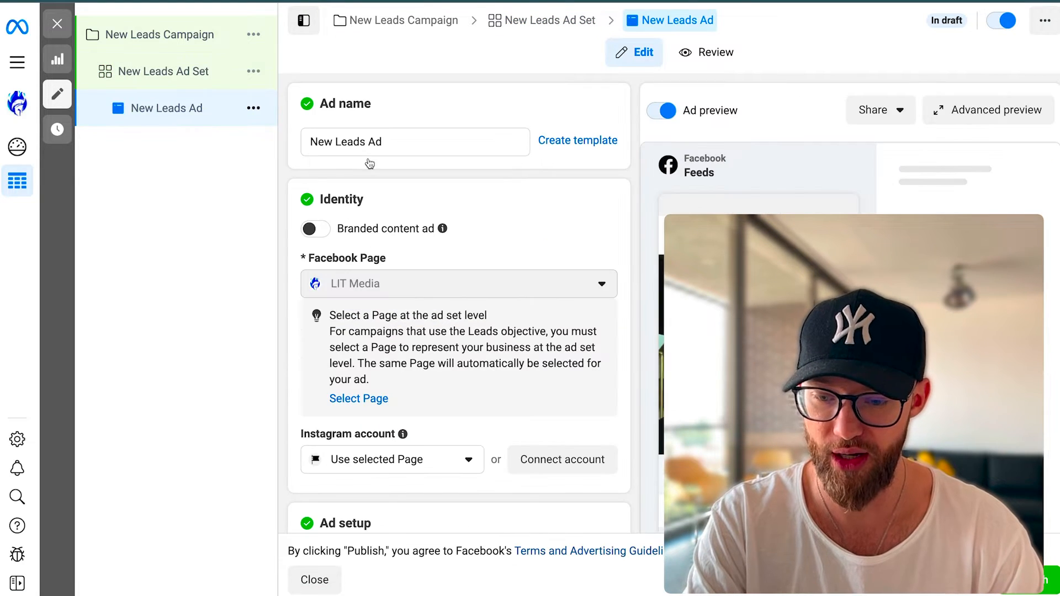
scroll(508, 248, down, 3)
scroll(507, 248, down, 3)
scroll(508, 248, down, 3)
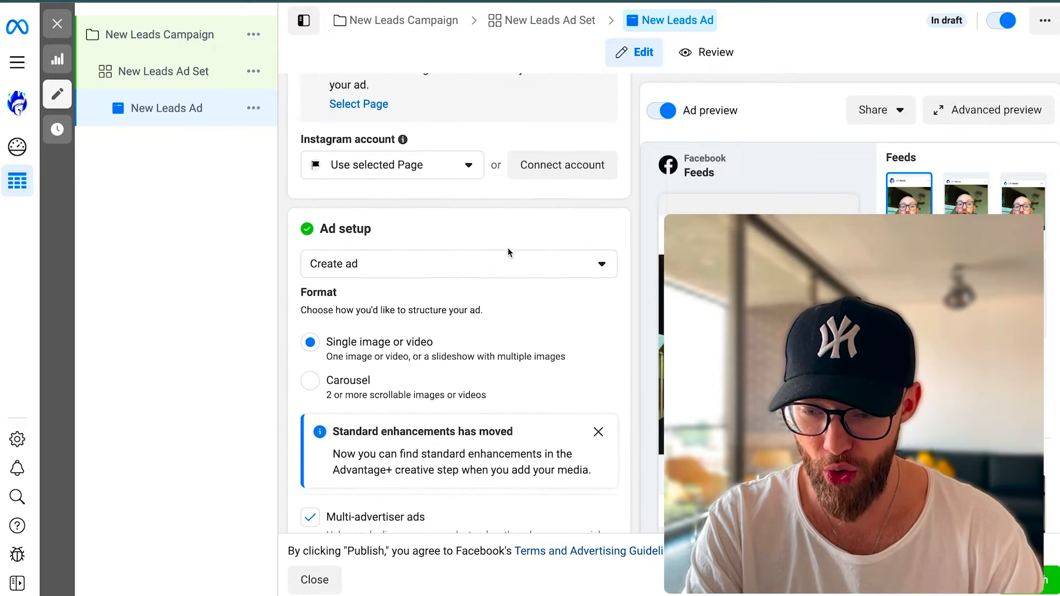
scroll(508, 248, down, 3)
scroll(508, 251, down, 3)
scroll(508, 251, down, 3)
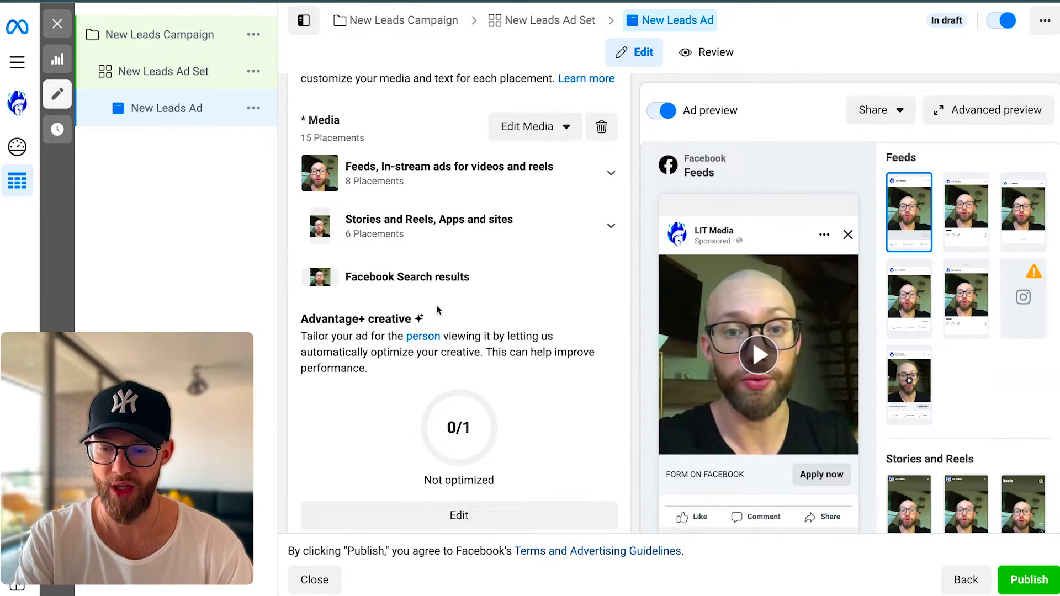
scroll(438, 310, down, 3)
scroll(438, 310, down, 3)
scroll(438, 310, down, 4)
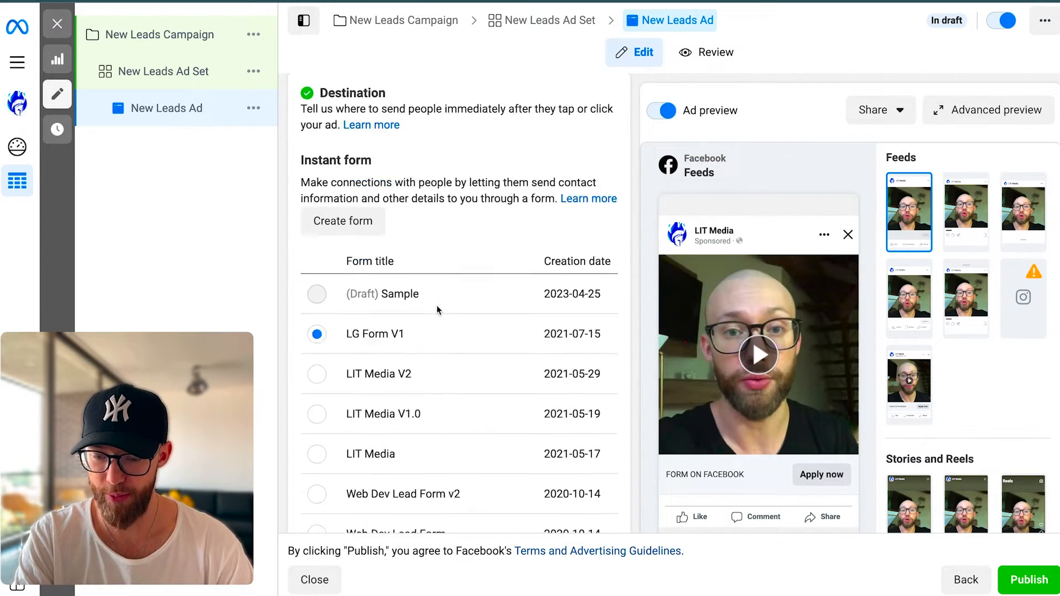
scroll(437, 309, down, 2)
scroll(438, 310, up, 1)
scroll(451, 304, up, 3)
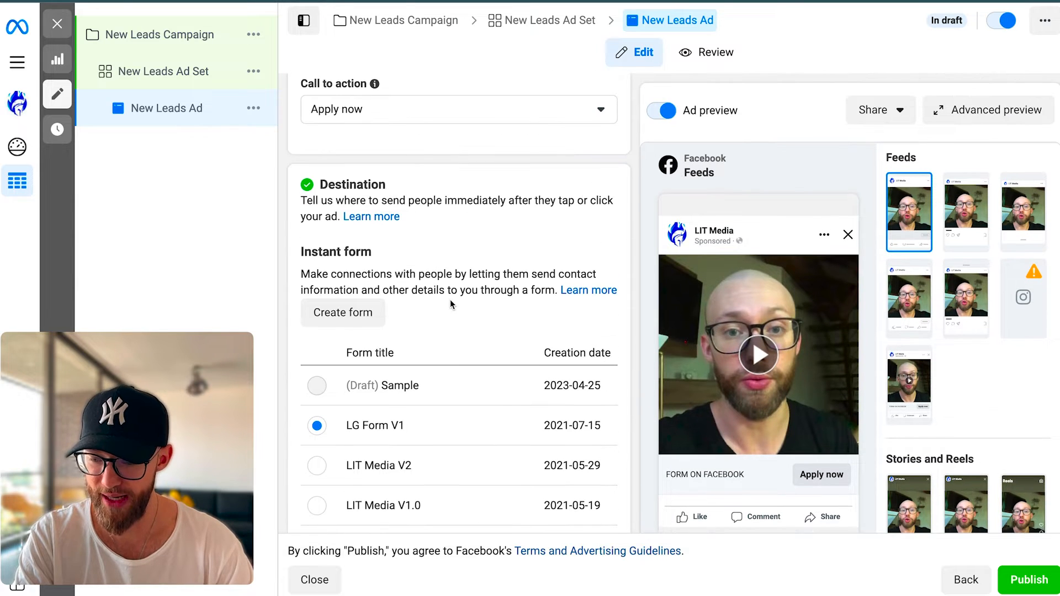
scroll(457, 330, down, 1)
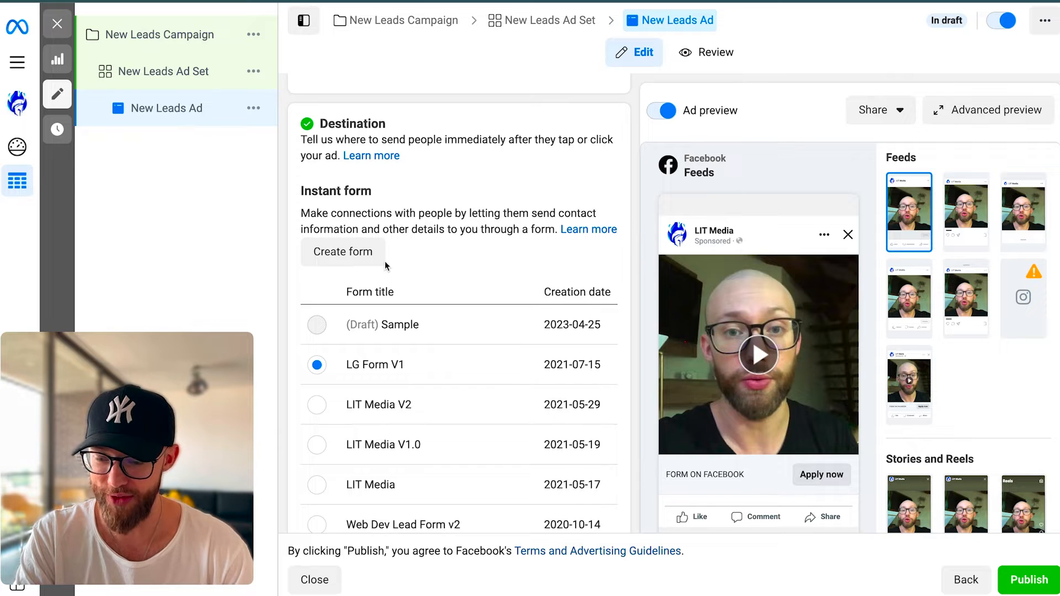
scroll(433, 294, down, 2)
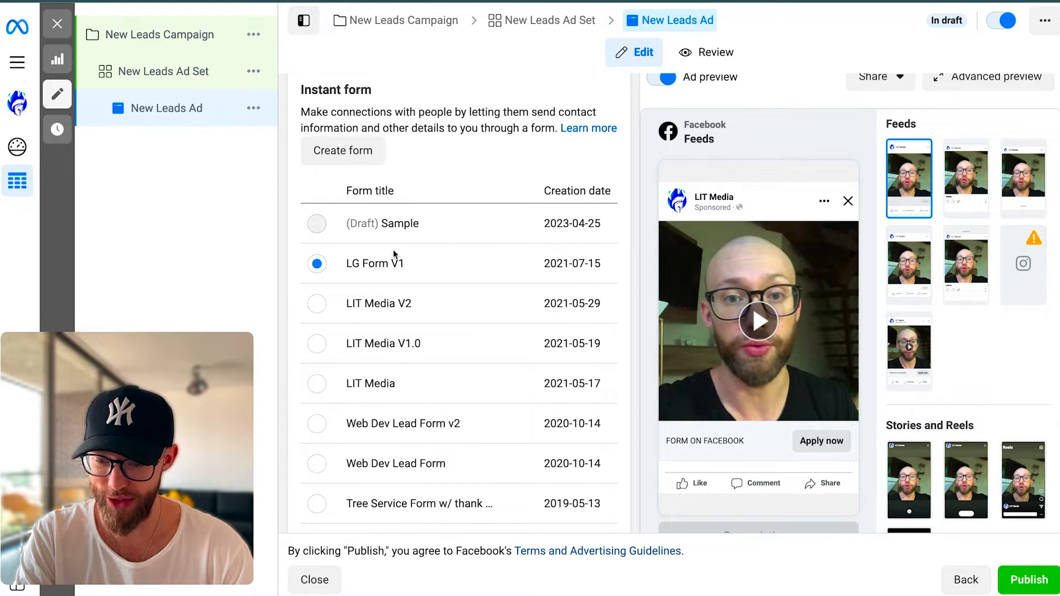
scroll(368, 264, down, 5)
scroll(368, 264, down, 2)
scroll(368, 264, up, 7)
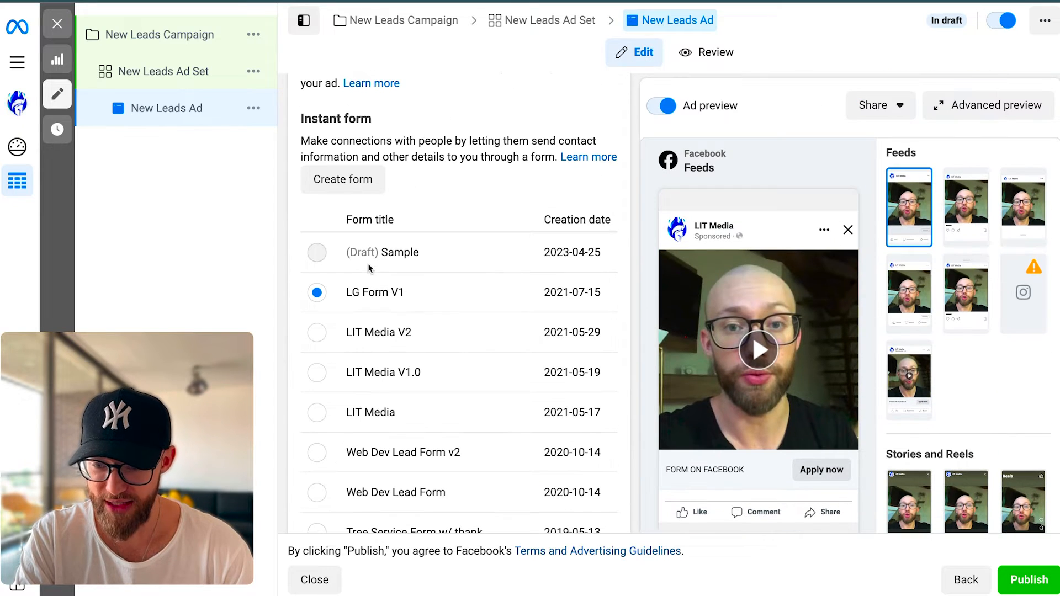
scroll(368, 264, up, 1)
Step: Review the Sample form's custom short-answer services question and the available question types
click(516, 257)
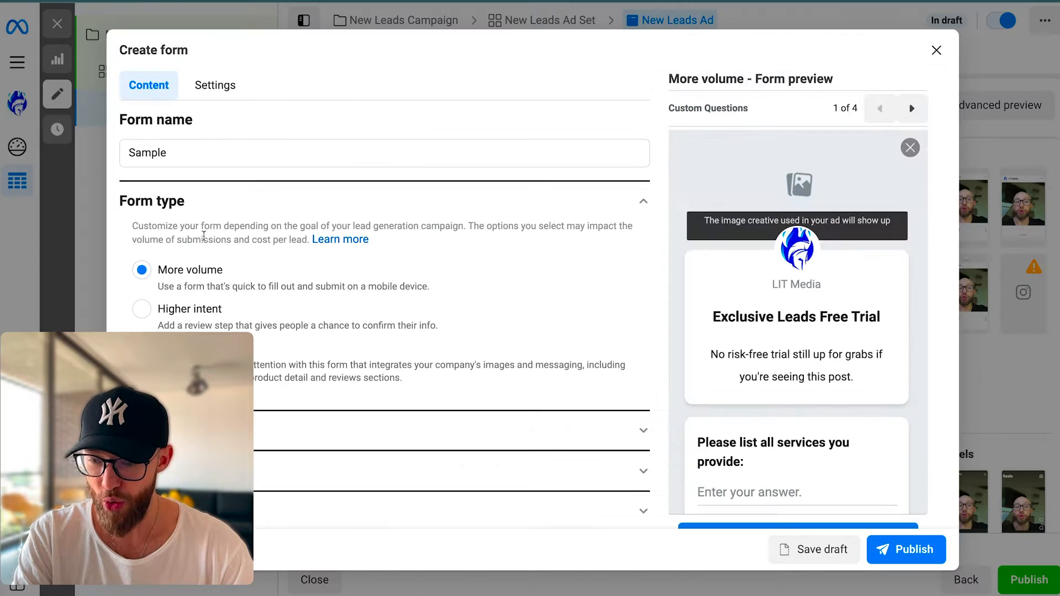
scroll(262, 206, down, 1)
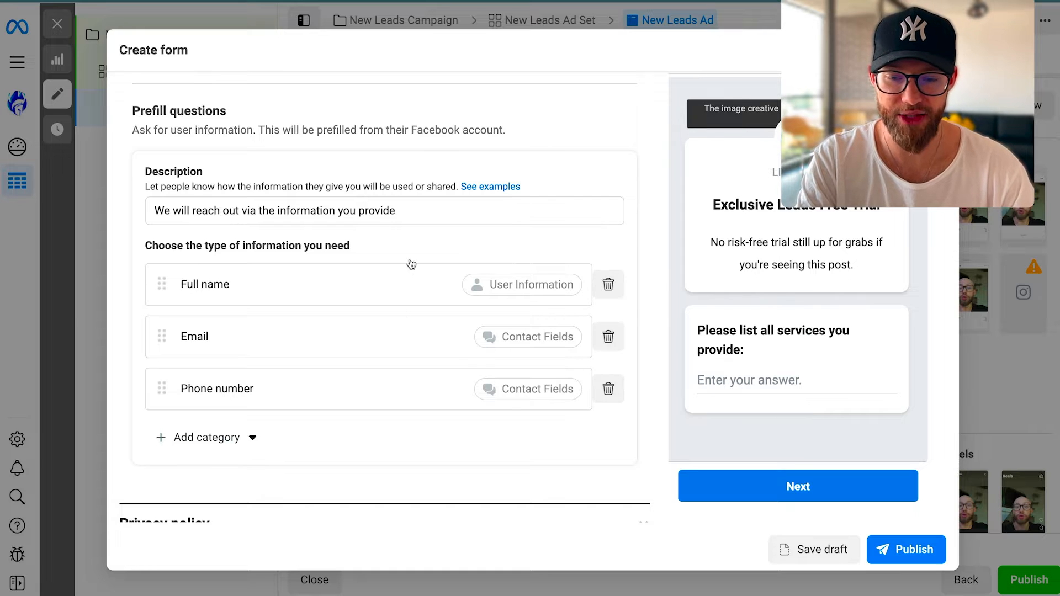
scroll(234, 242, up, 1)
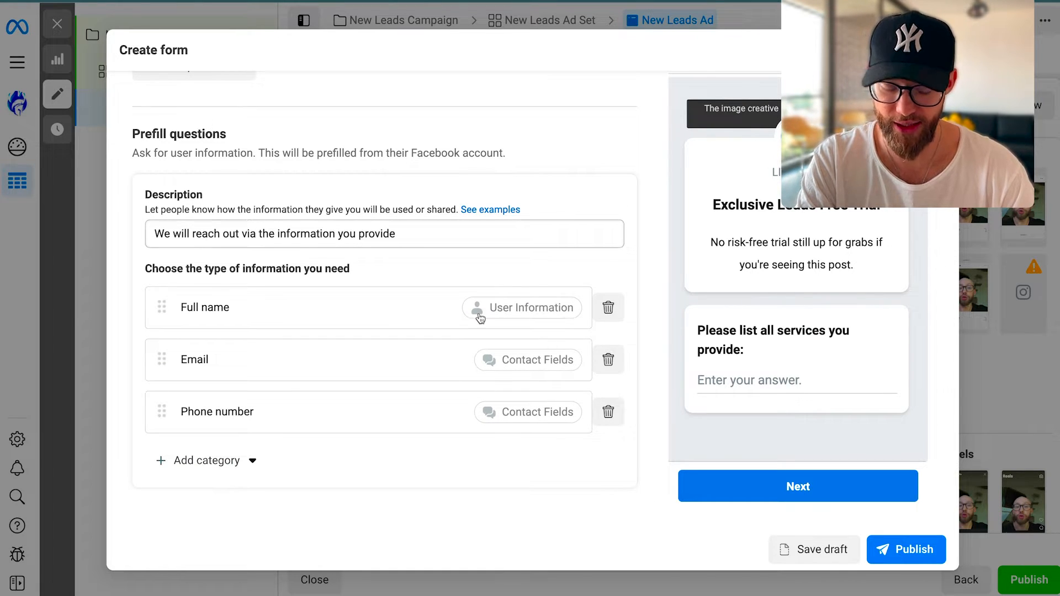
triple_click(714, 332)
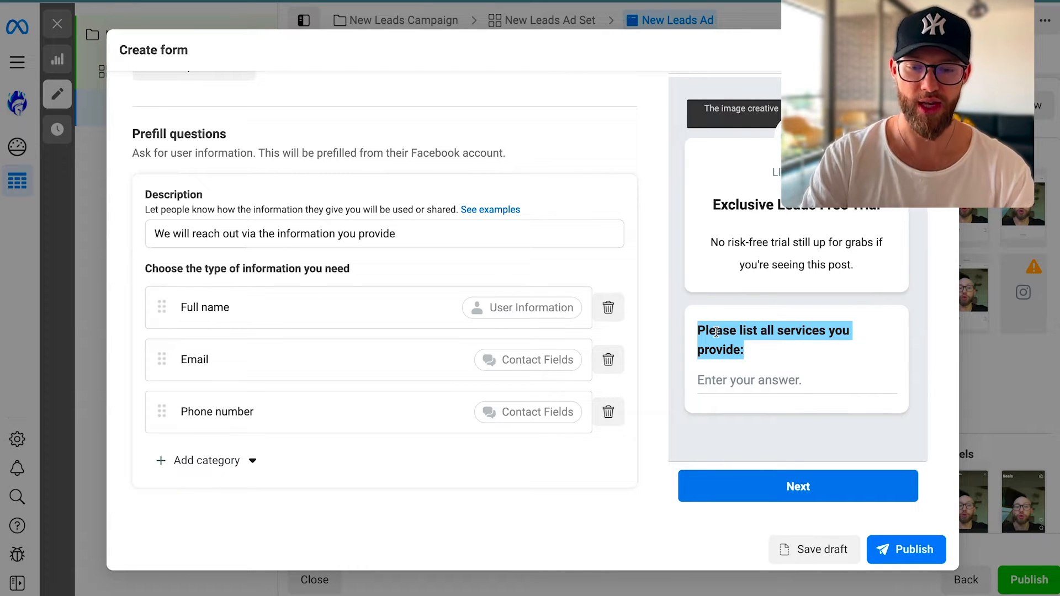
scroll(330, 272, up, 4)
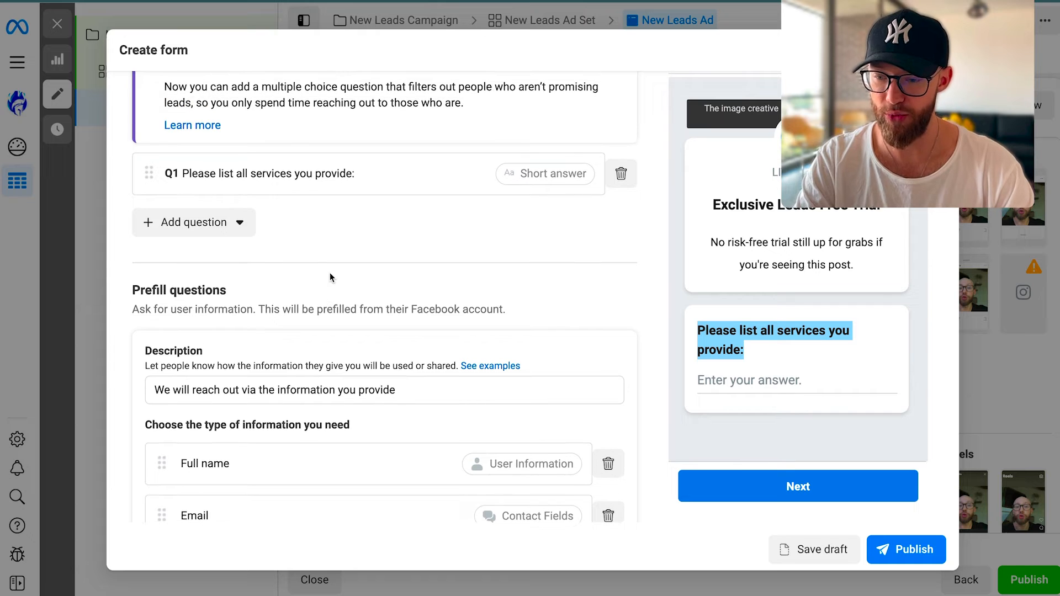
click(194, 224)
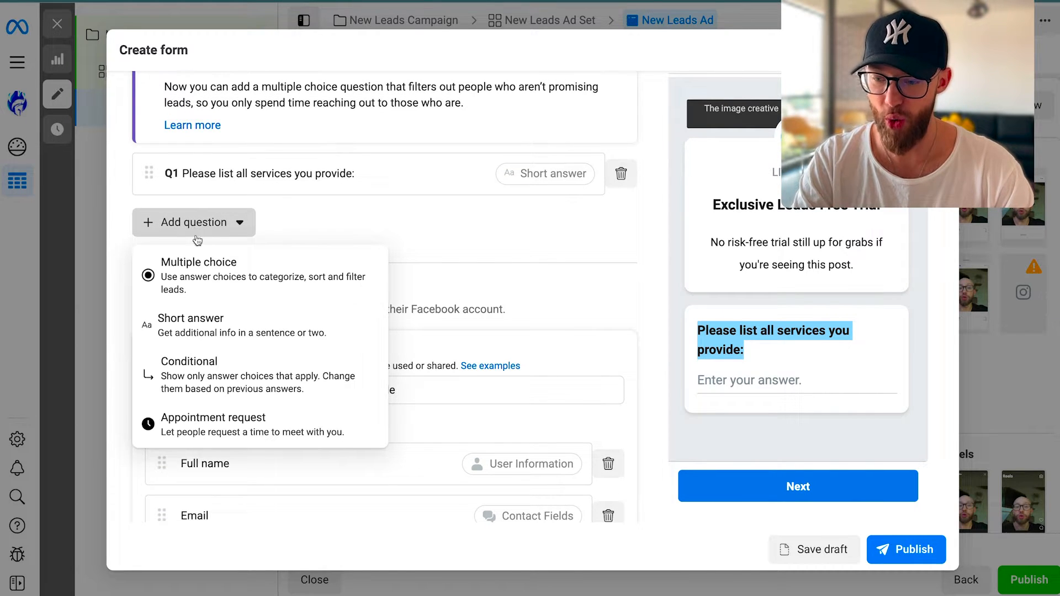
click(660, 273)
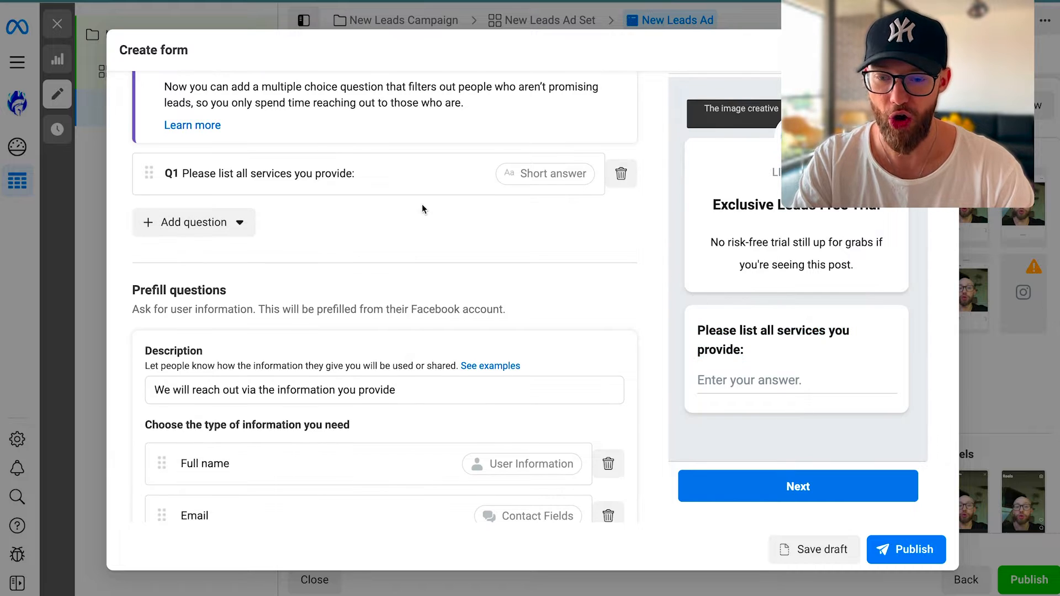
scroll(422, 209, up, 2)
scroll(422, 208, down, 3)
scroll(382, 398, down, 4)
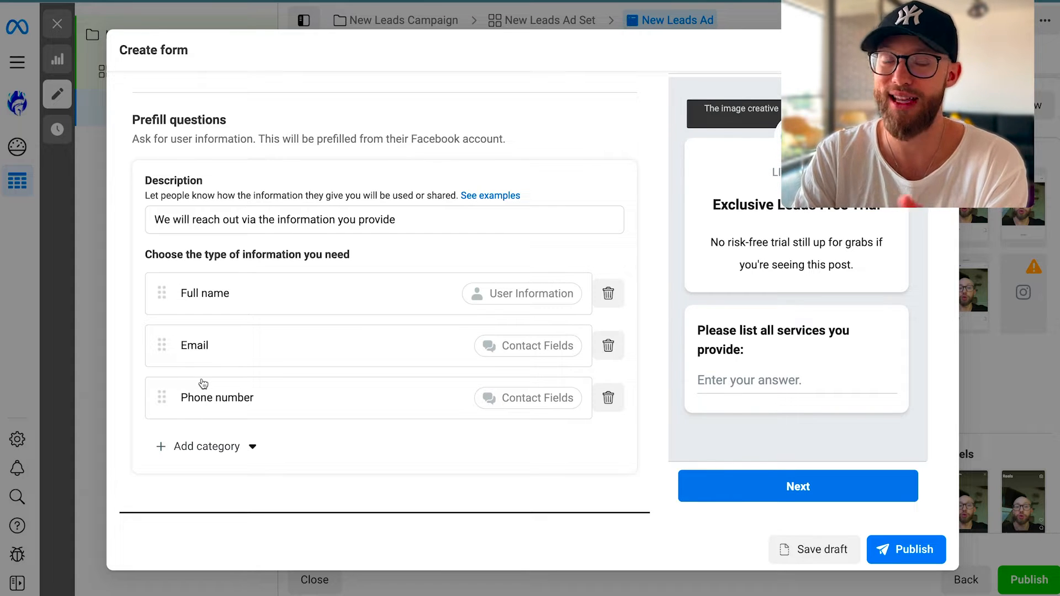
scroll(203, 383, up, 3)
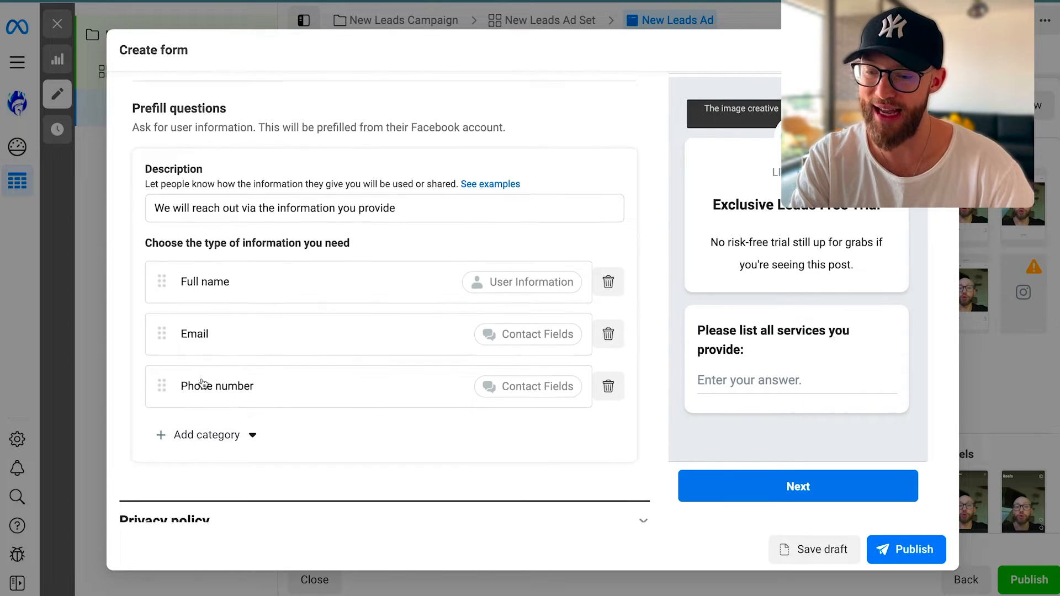
scroll(202, 384, up, 2)
scroll(203, 384, up, 3)
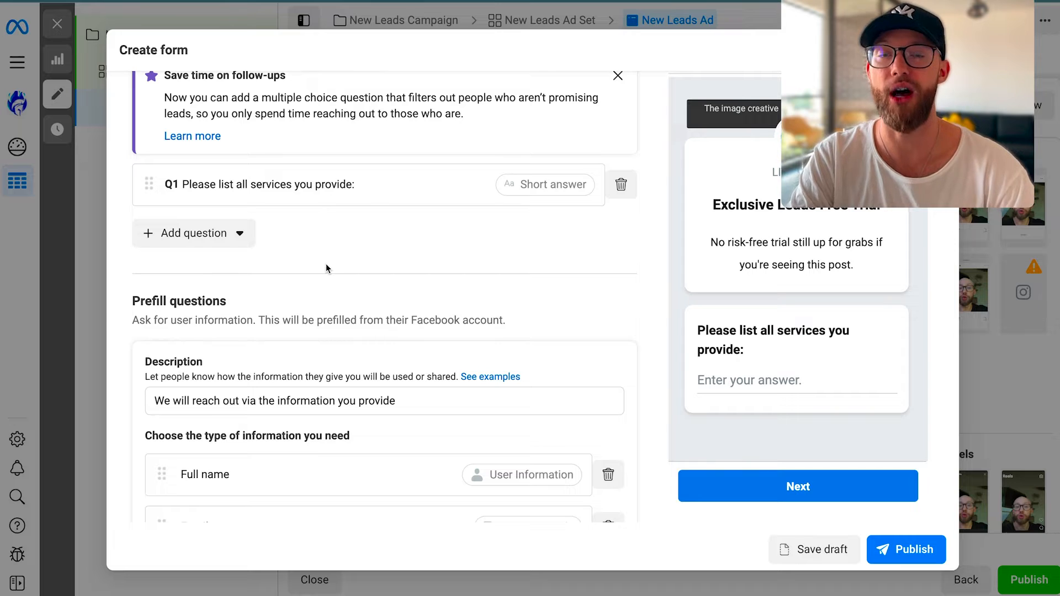
scroll(339, 198, down, 3)
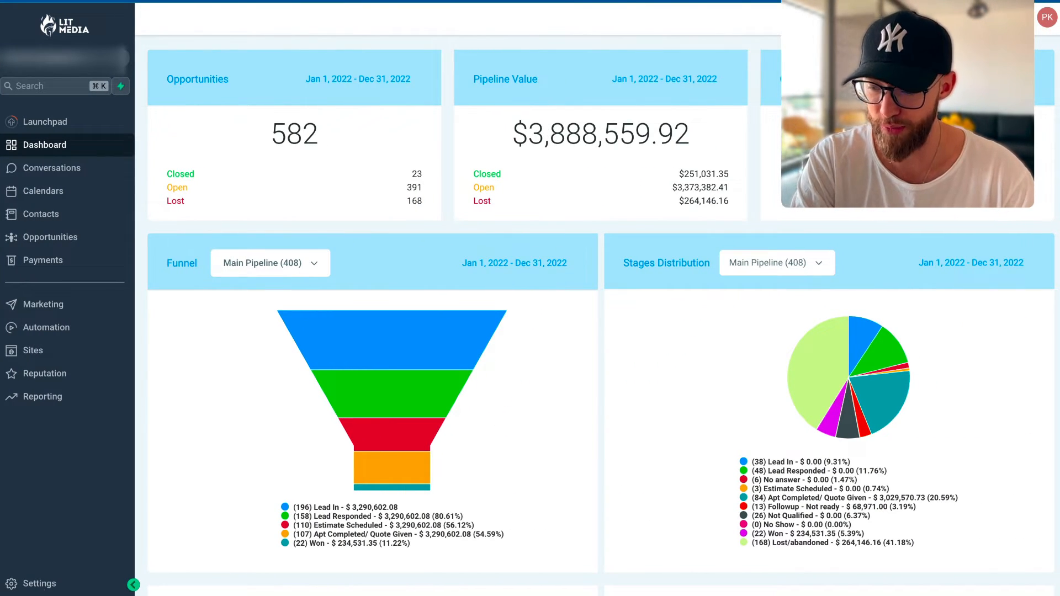
Step: Go to Settings > Integrations to see the connectable accounts
click(42, 583)
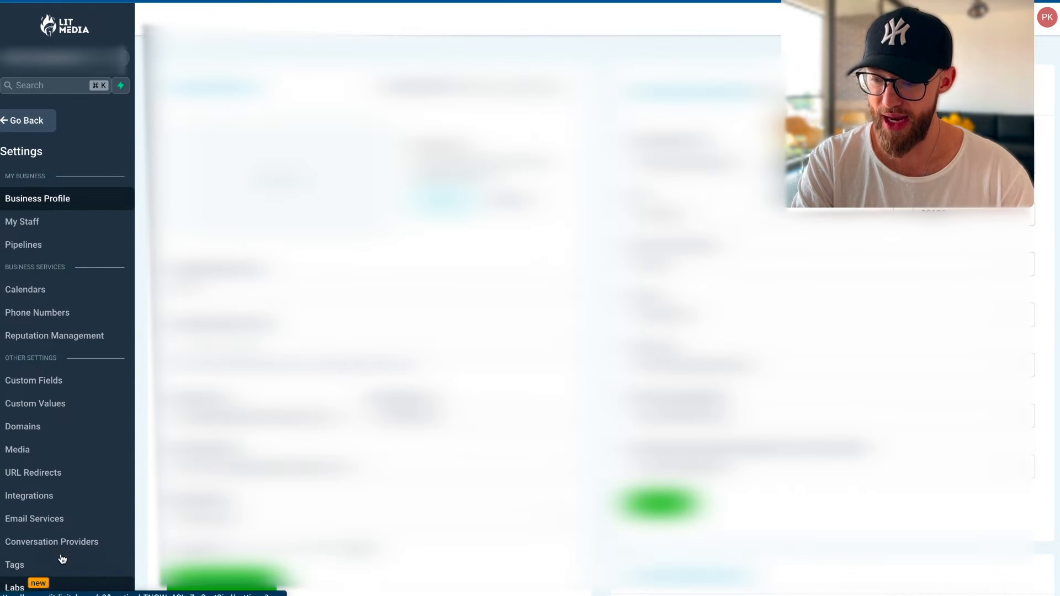
click(30, 496)
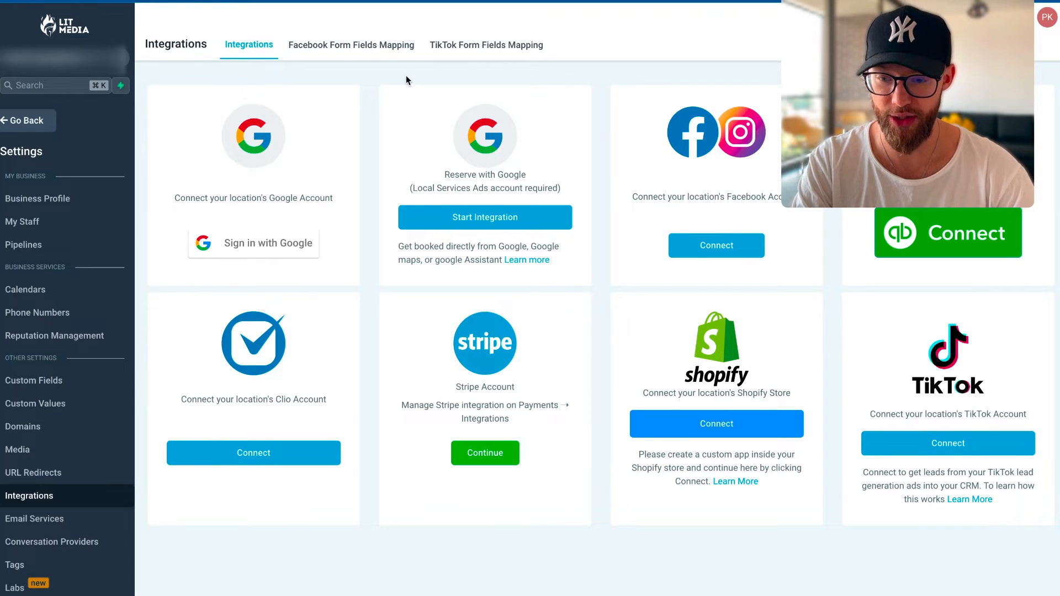
Step: Show the Facebook Form Fields Mapping list and start mapping the GLD V1 form
click(362, 50)
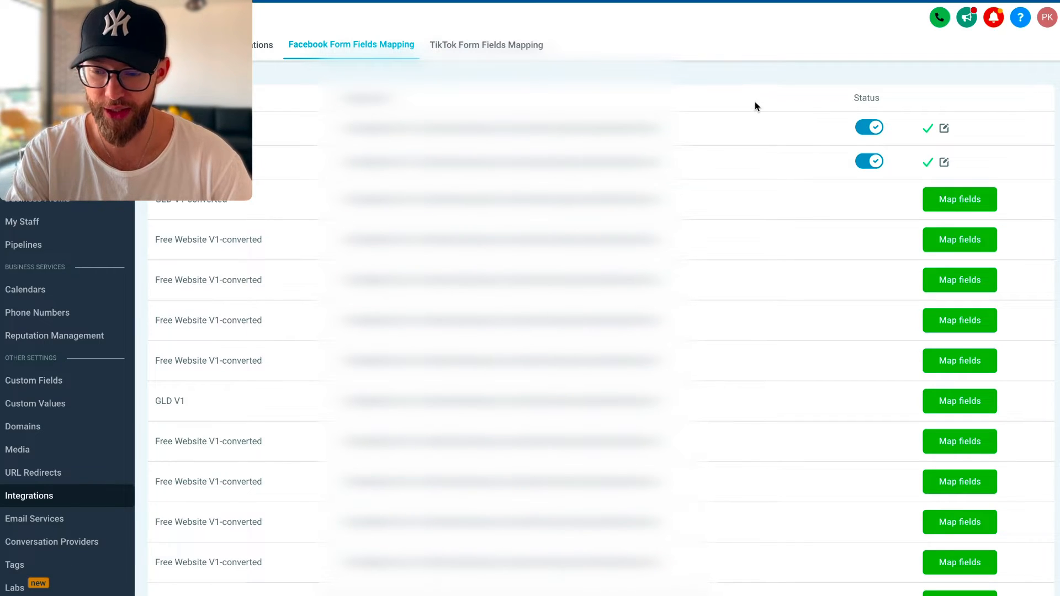
scroll(564, 398, down, 1)
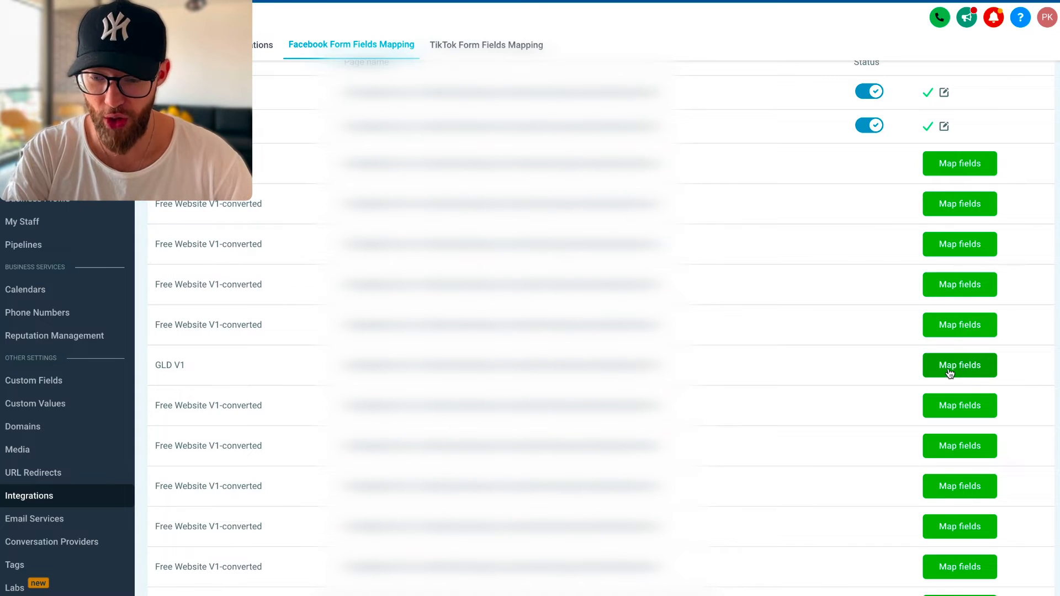
click(949, 373)
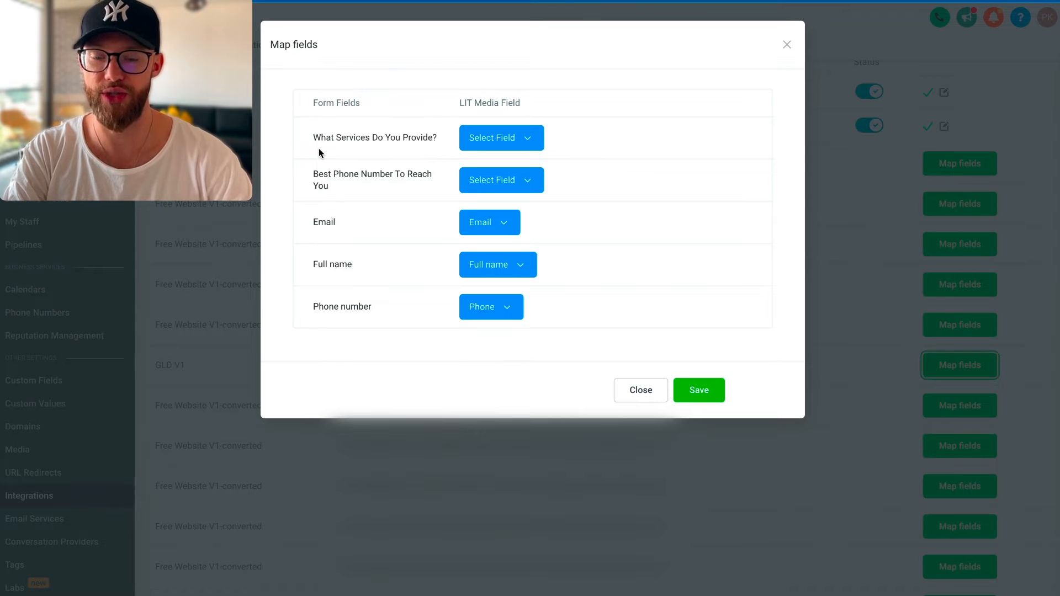
Step: Map 'What Services Do You Provide?' to Your main services and 'Best Phone Number' to Phone, then finish
click(525, 136)
scroll(507, 205, down, 3)
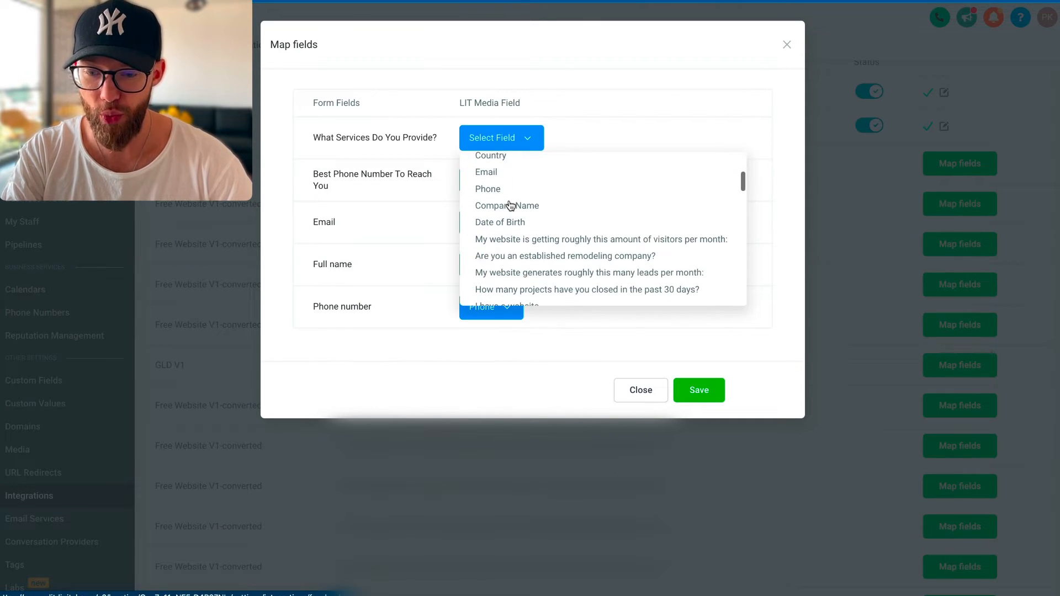
scroll(509, 206, up, 4)
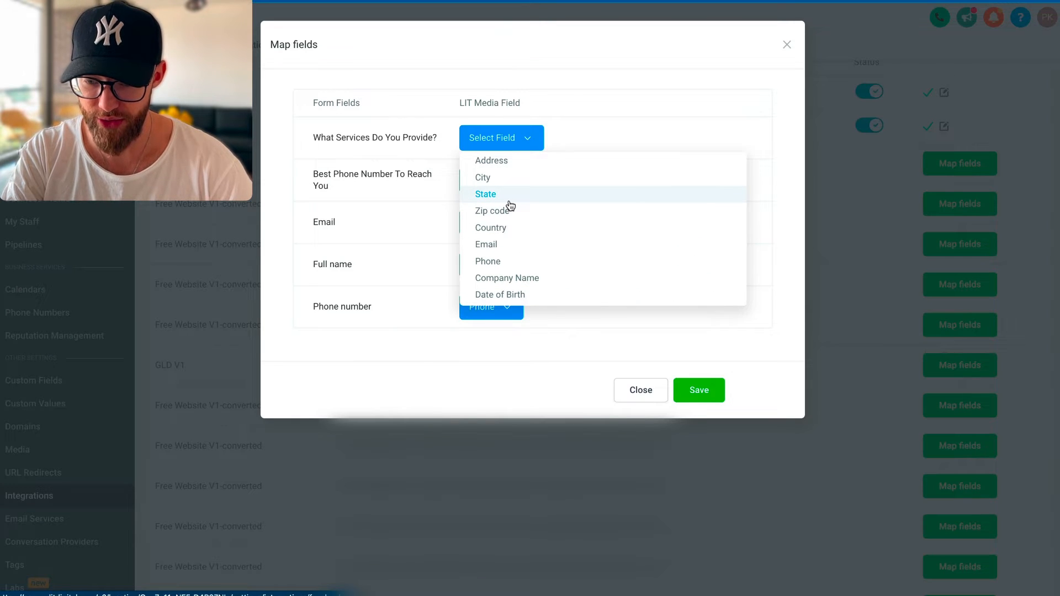
scroll(511, 206, down, 5)
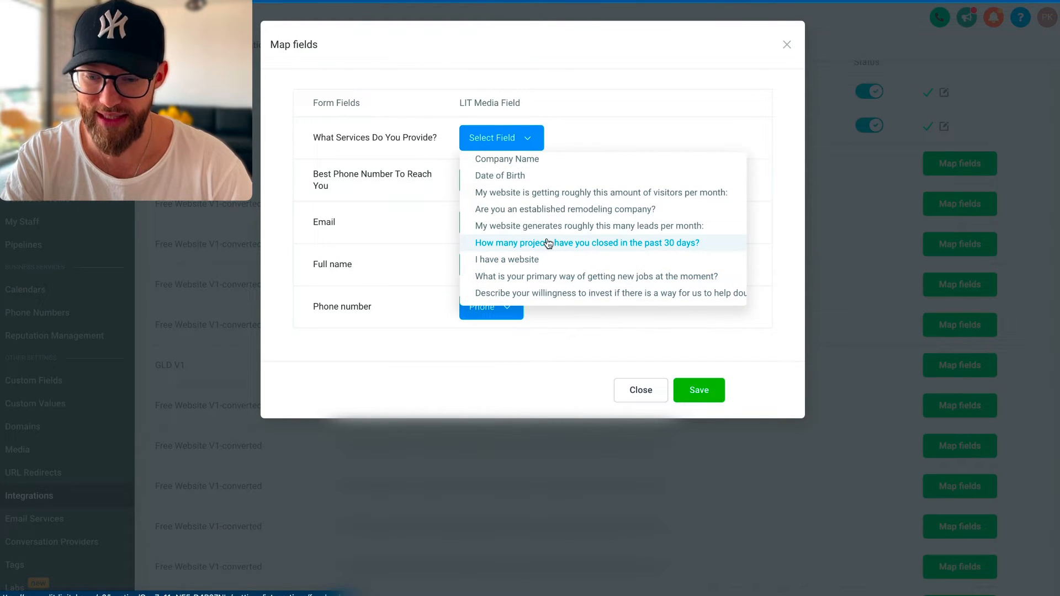
scroll(546, 243, down, 2)
scroll(545, 241, down, 1)
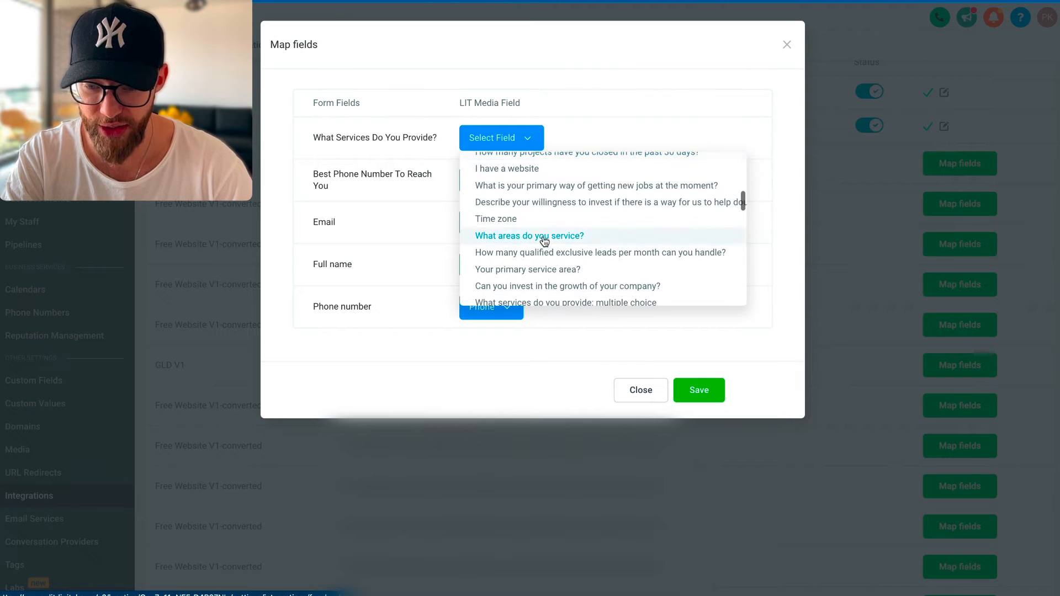
click(530, 207)
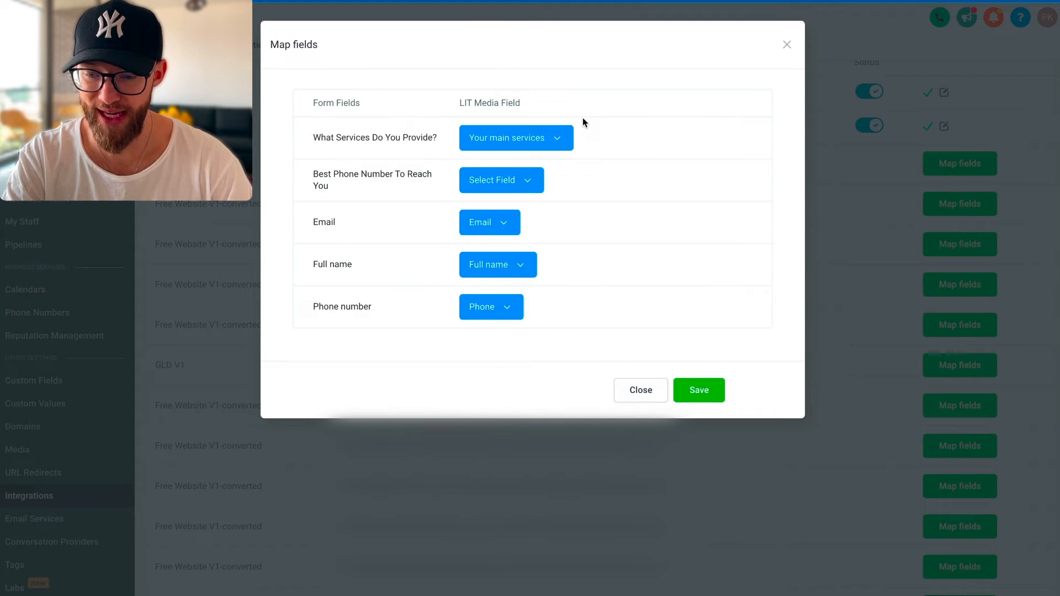
click(501, 180)
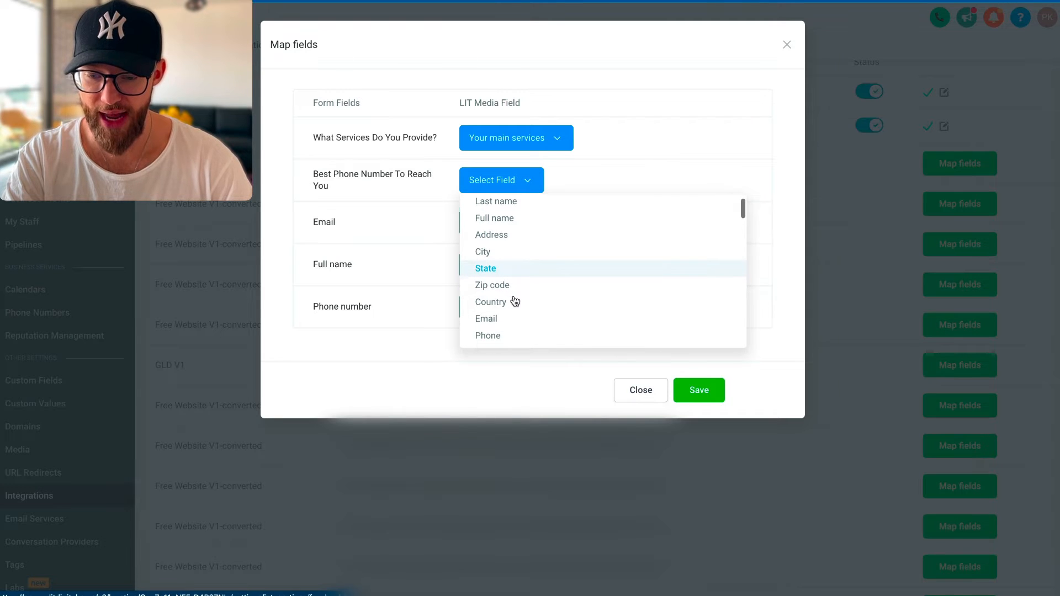
scroll(505, 306, down, 2)
click(500, 324)
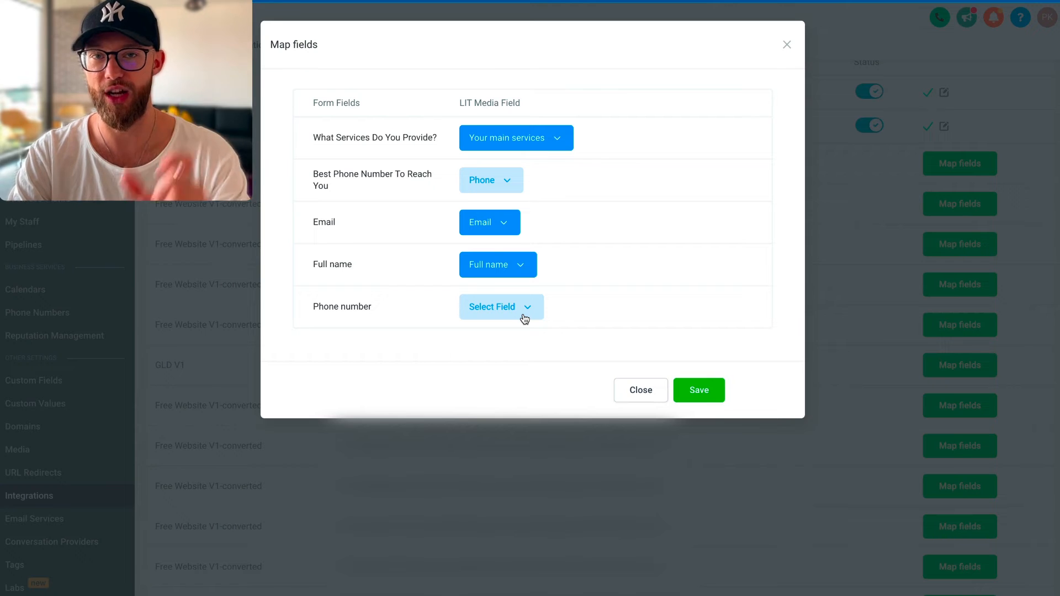
click(649, 395)
scroll(887, 100, up, 1)
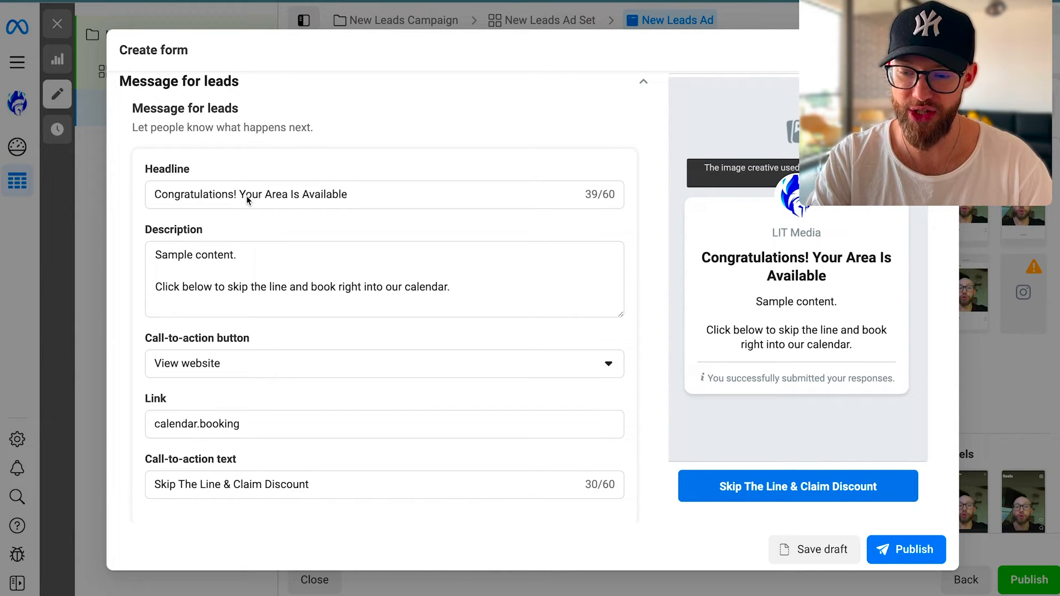
click(177, 255)
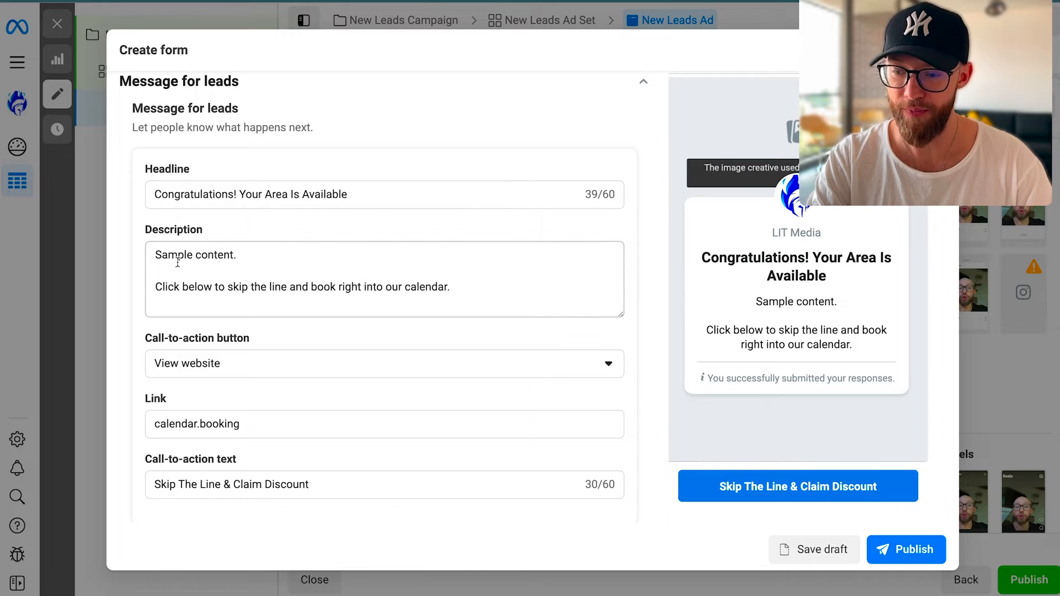
double_click(175, 254)
click(185, 287)
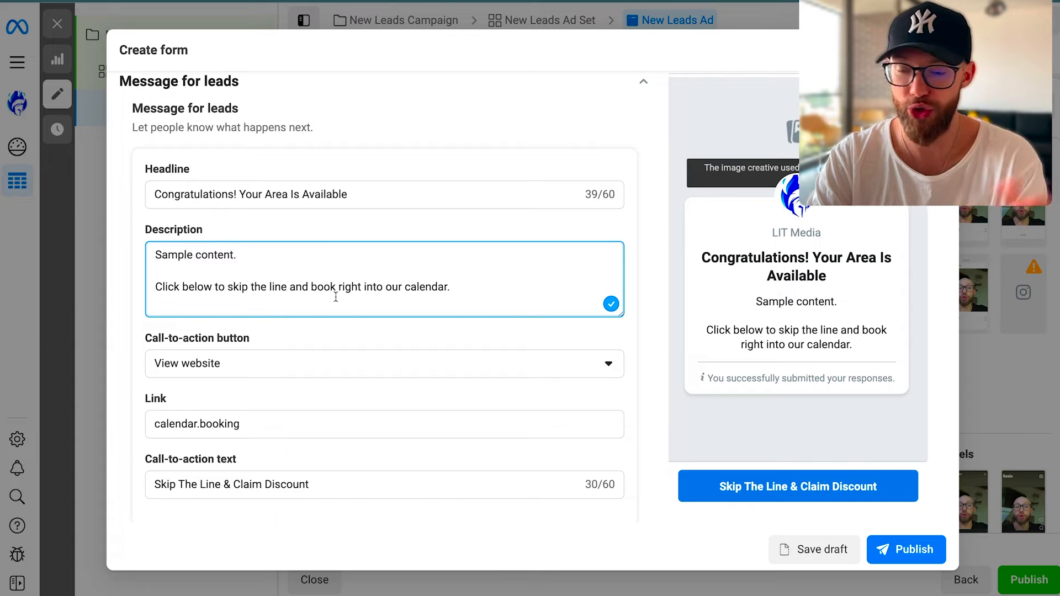
click(270, 303)
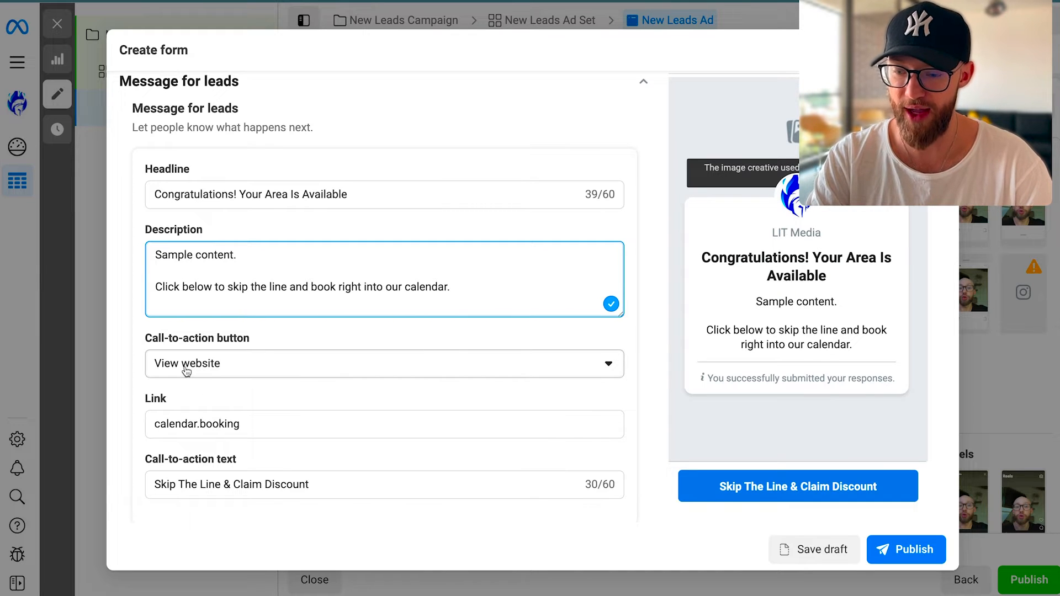